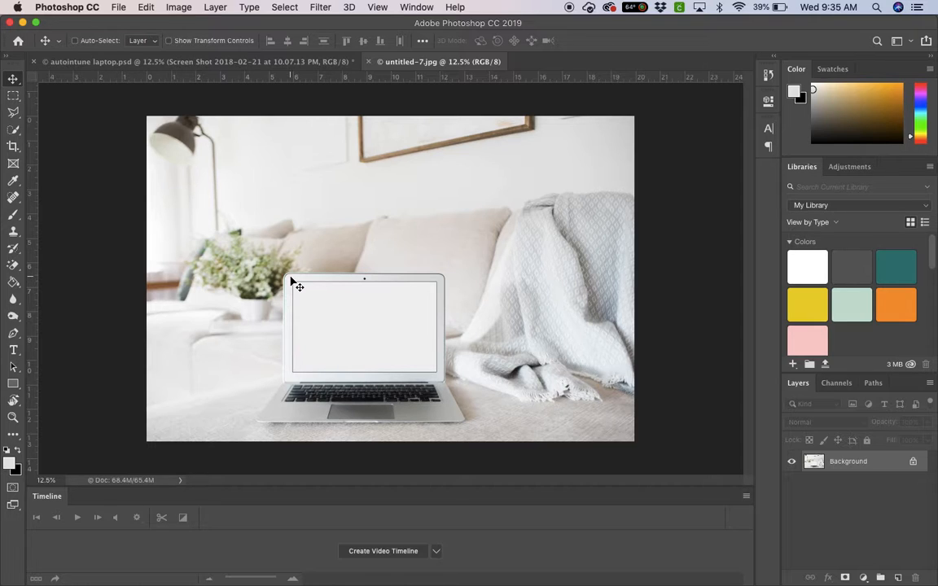
Start a Polygonal Lasso selection along the top edge of the laptop's blank screen, from its left corner to its right corner
{"action": "key", "text": "super+plus"}
{"action": "key", "text": "super+plus"}
{"action": "key", "text": "super+plus"}
{"action": "scroll", "coordinate": [294, 281], "scroll_direction": "down", "scroll_amount": 5}
{"action": "scroll", "coordinate": [293, 281], "scroll_direction": "left", "scroll_amount": 2}
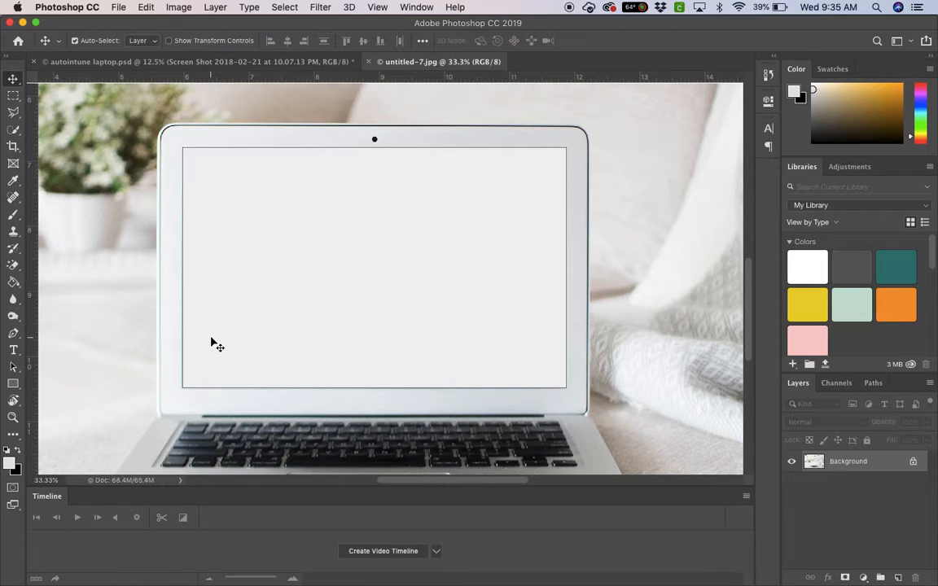
{"action": "key", "text": "super+equal"}
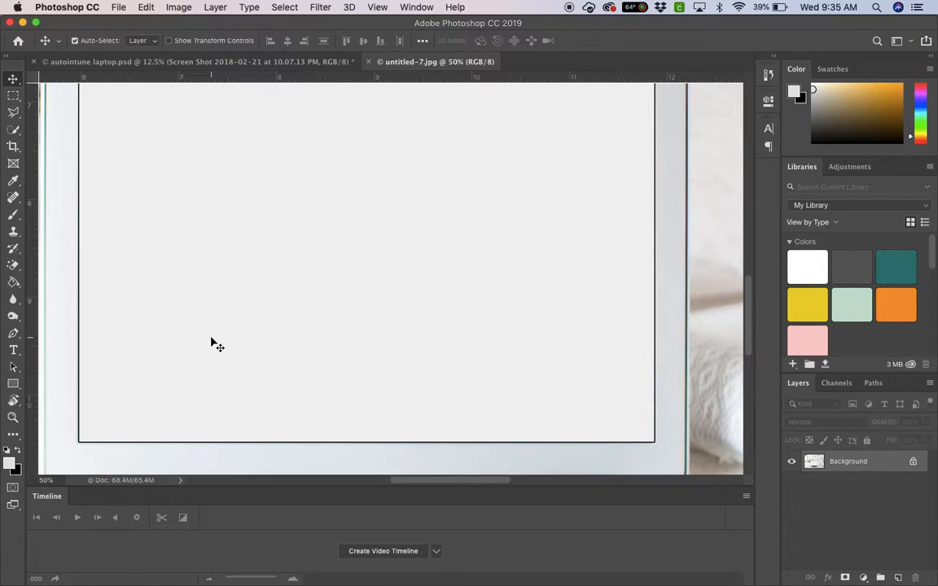
{"action": "scroll", "coordinate": [211, 343], "scroll_direction": "left", "scroll_amount": 3}
{"action": "scroll", "coordinate": [211, 342], "scroll_direction": "right", "scroll_amount": 1}
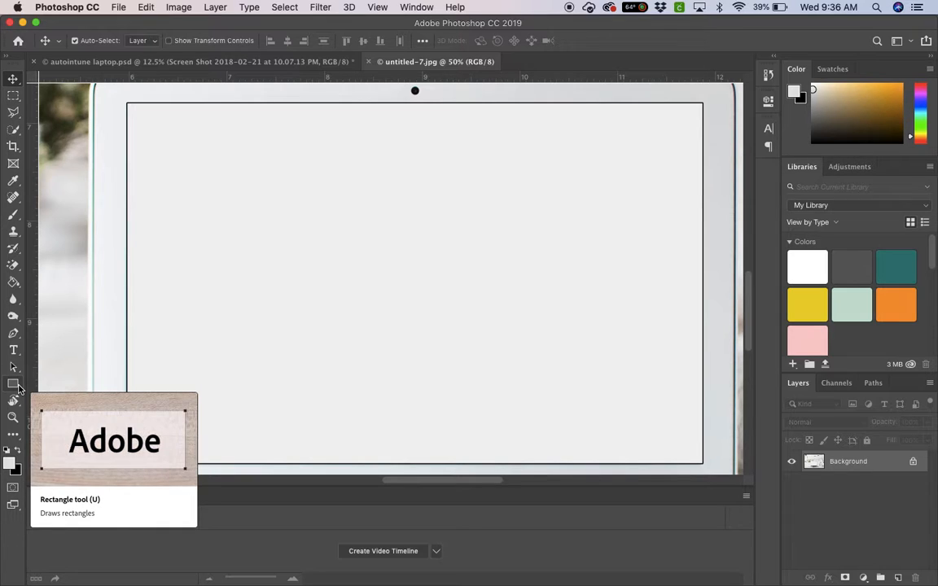
{"action": "left_click", "coordinate": [18, 112]}
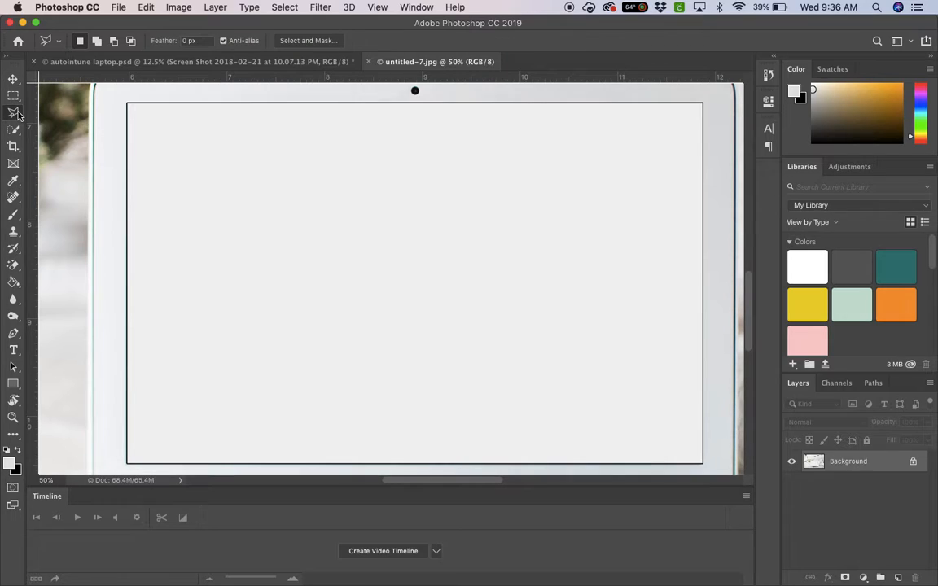
{"action": "key", "text": "super+1"}
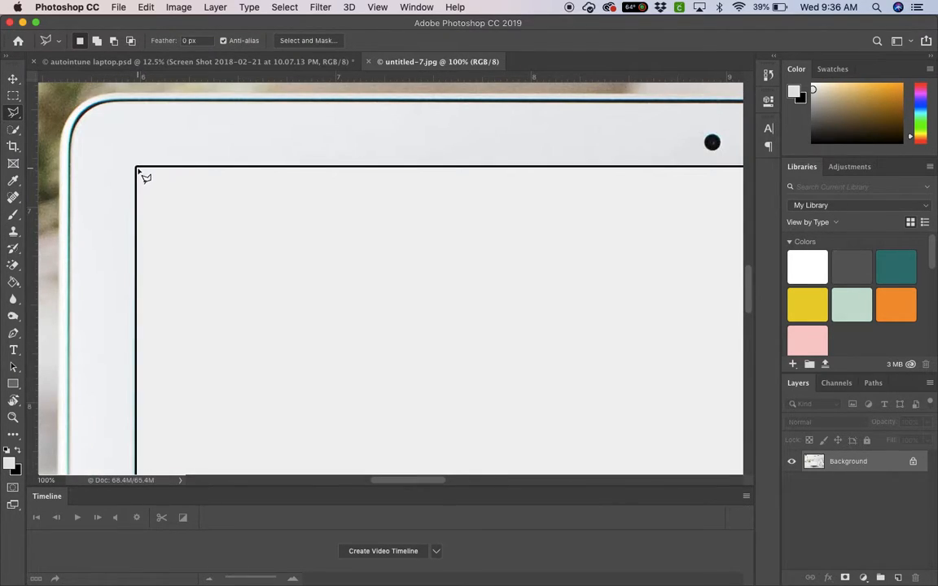
{"action": "left_click", "coordinate": [137, 168]}
{"action": "scroll", "coordinate": [325, 199], "scroll_direction": "right", "scroll_amount": 10}
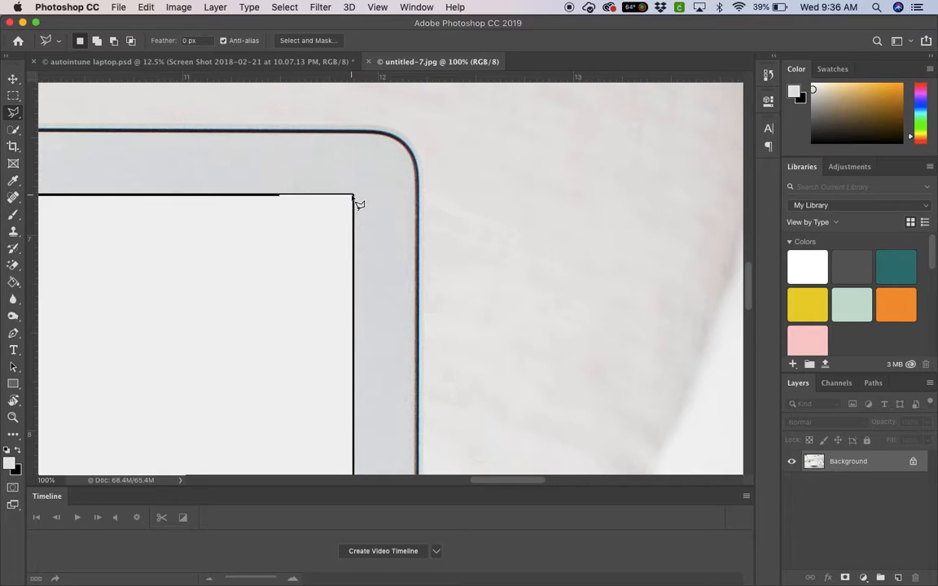
{"action": "left_click", "coordinate": [353, 197]}
Continue the selection through the blank screen's two bottom corners and close it at the starting corner
{"action": "scroll", "coordinate": [356, 272], "scroll_direction": "down", "scroll_amount": 10}
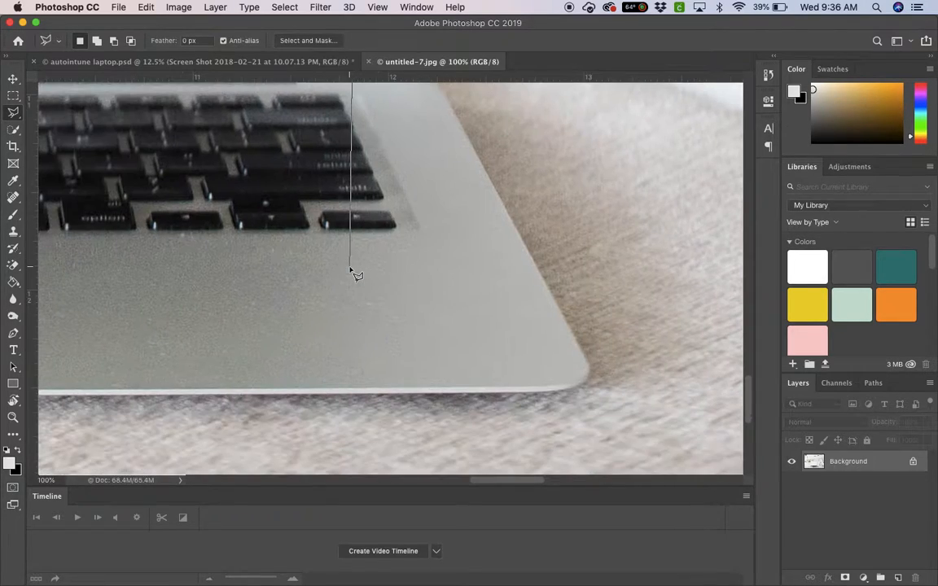
{"action": "scroll", "coordinate": [356, 274], "scroll_direction": "up", "scroll_amount": 5}
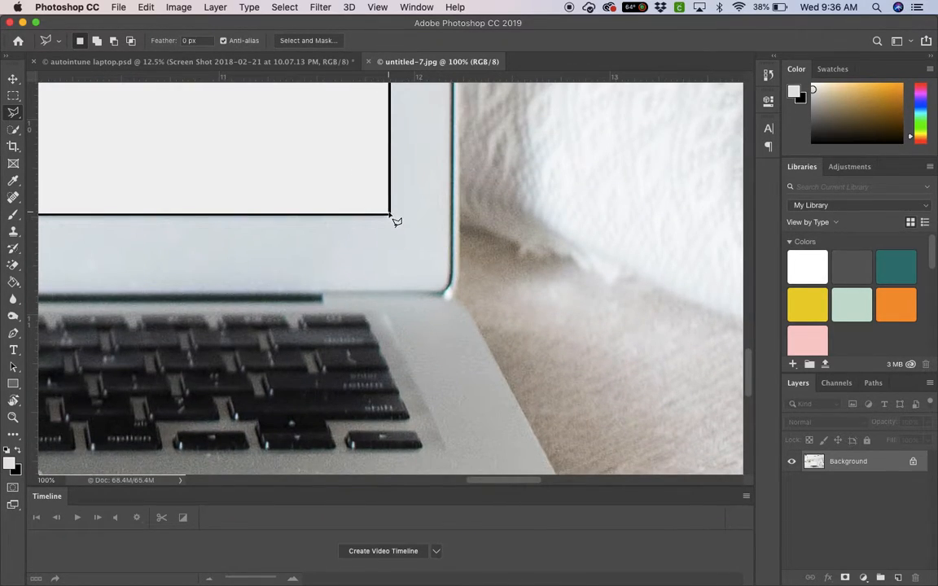
{"action": "left_click", "coordinate": [390, 216]}
{"action": "scroll", "coordinate": [285, 228], "scroll_direction": "left", "scroll_amount": 15}
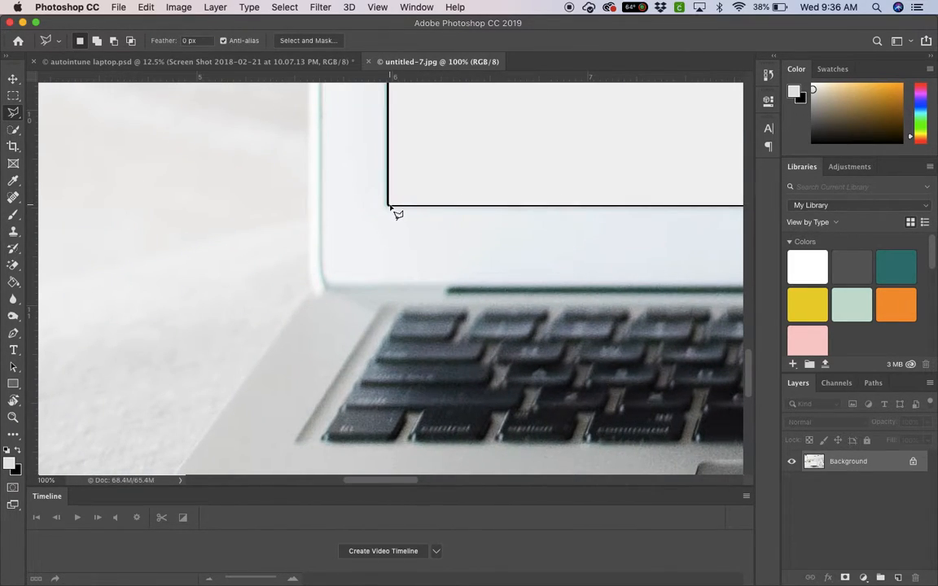
{"action": "left_click", "coordinate": [390, 208]}
{"action": "scroll", "coordinate": [411, 318], "scroll_direction": "up", "scroll_amount": 10}
{"action": "scroll", "coordinate": [412, 318], "scroll_direction": "left", "scroll_amount": 8}
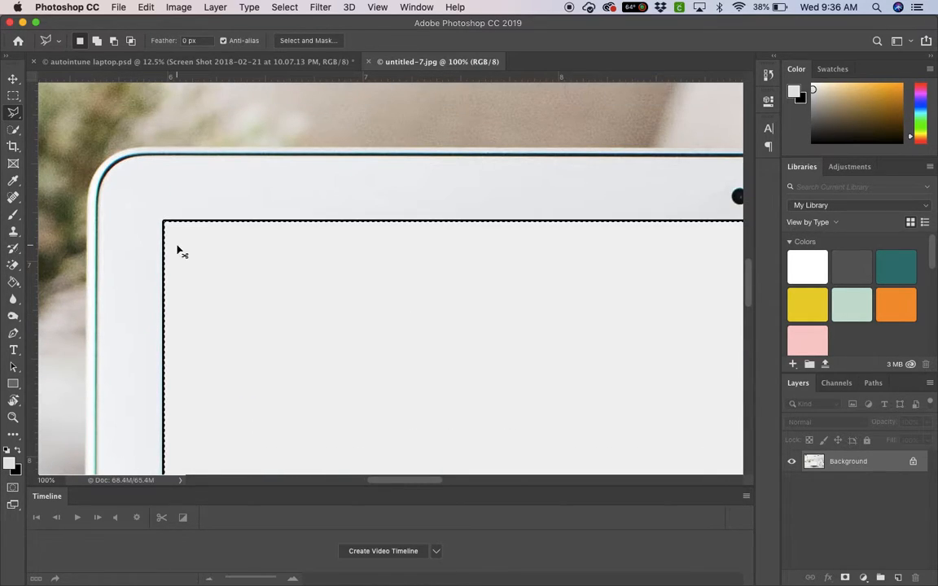
{"action": "key", "text": "super+0"}
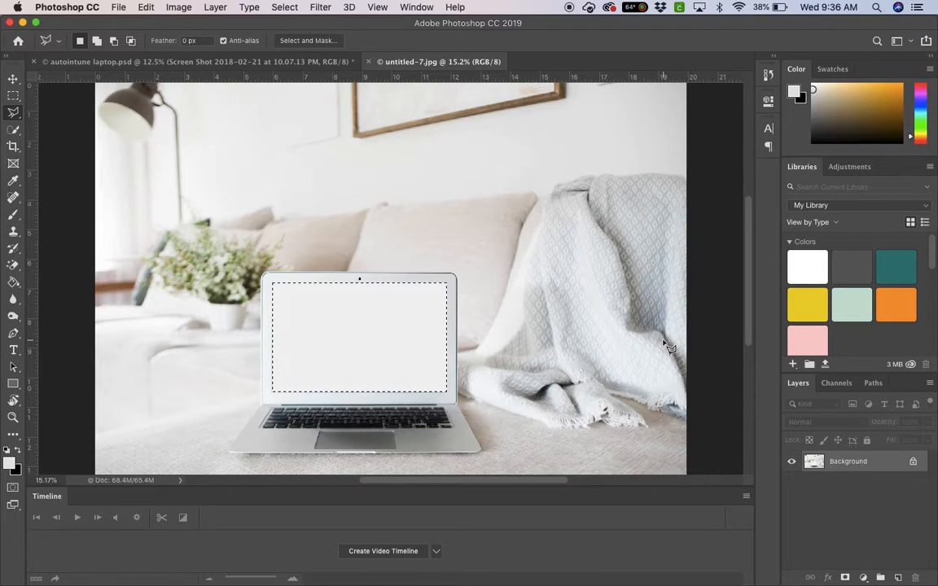
Copy the selected screen area to a new layer and fill it with the light grey foreground color
{"action": "right_click", "coordinate": [345, 319]}
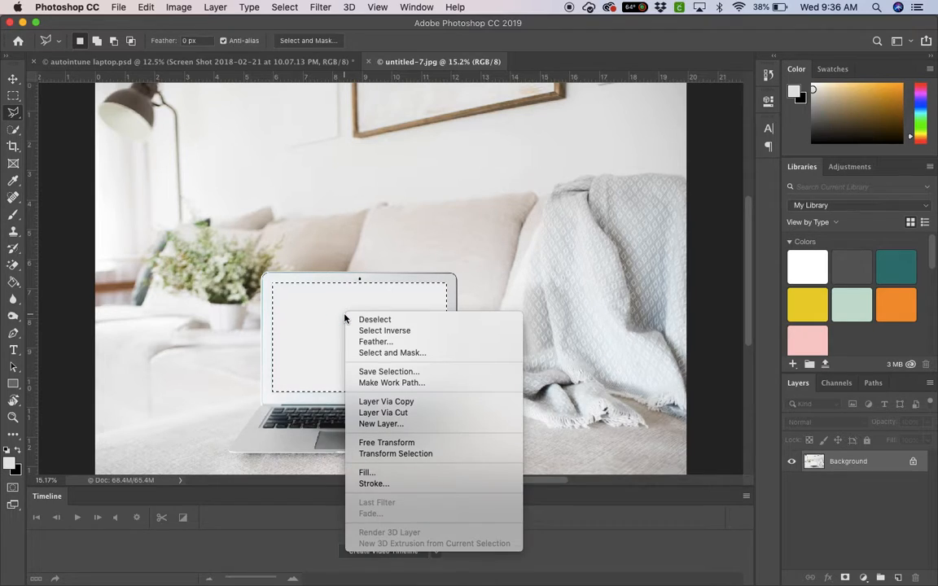
{"action": "left_click", "coordinate": [422, 404]}
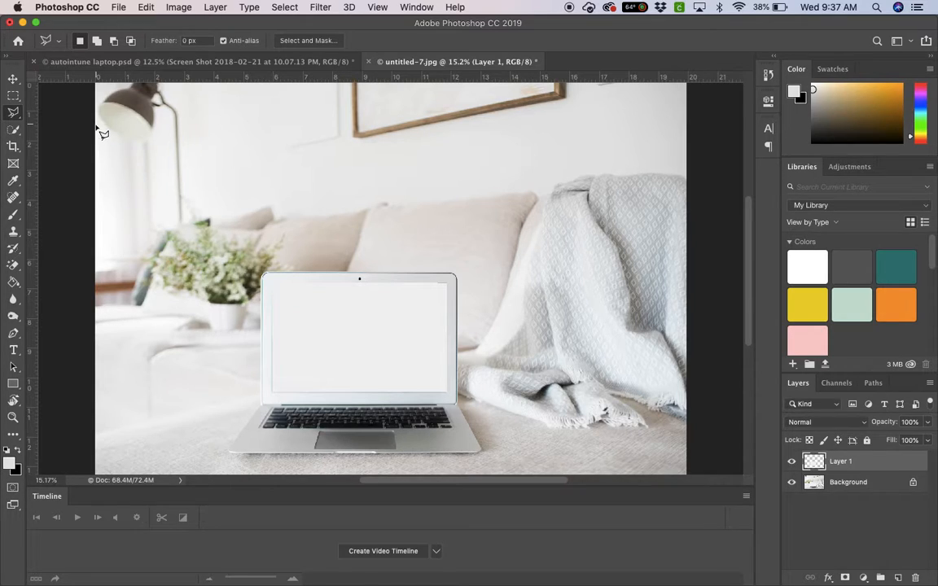
{"action": "left_click", "coordinate": [16, 285]}
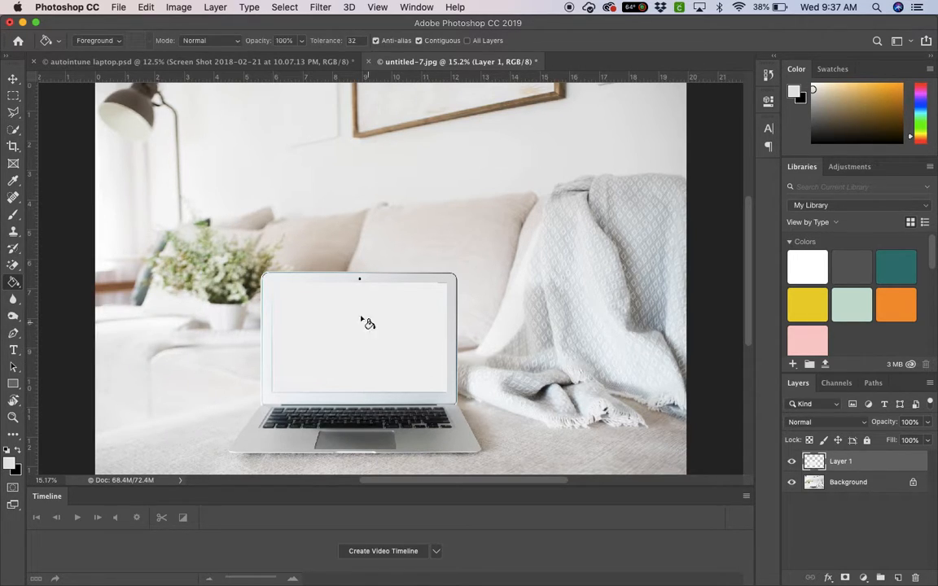
{"action": "left_click", "coordinate": [436, 350]}
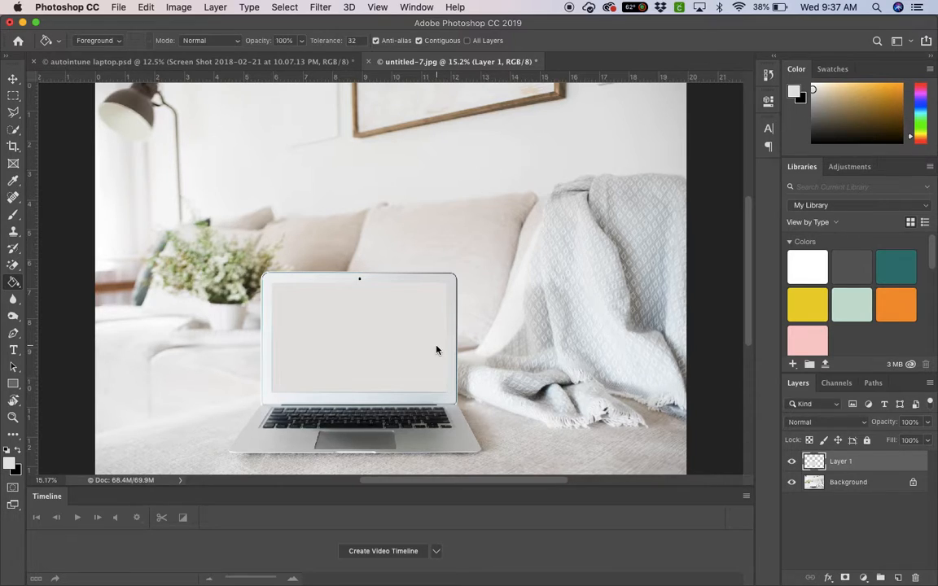
Examine the edges and corners of the filled laptop screen area up close
{"action": "key", "text": "super+equal"}
{"action": "key", "text": "super+equal"}
{"action": "key", "text": "super+equal"}
{"action": "key", "text": "super+equal"}
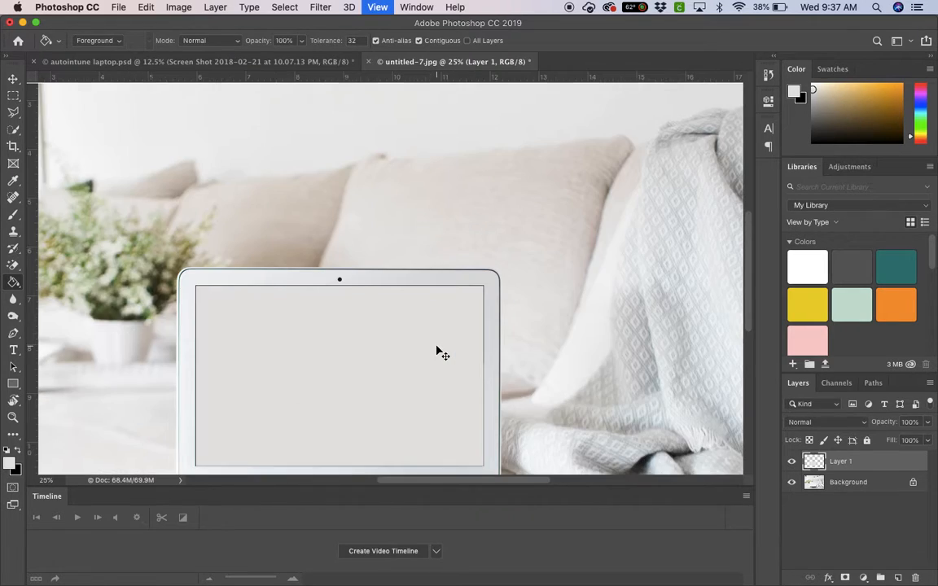
{"action": "key", "text": "super+equal"}
{"action": "scroll", "coordinate": [436, 351], "scroll_direction": "right", "scroll_amount": 3}
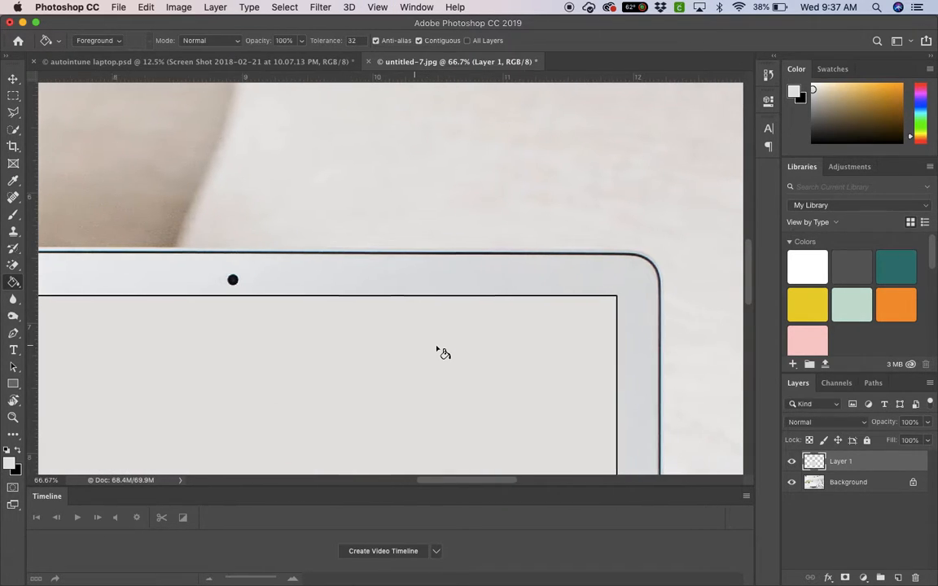
{"action": "scroll", "coordinate": [436, 350], "scroll_direction": "down", "scroll_amount": 10}
{"action": "scroll", "coordinate": [440, 352], "scroll_direction": "left", "scroll_amount": 8}
{"action": "scroll", "coordinate": [439, 352], "scroll_direction": "up", "scroll_amount": 5}
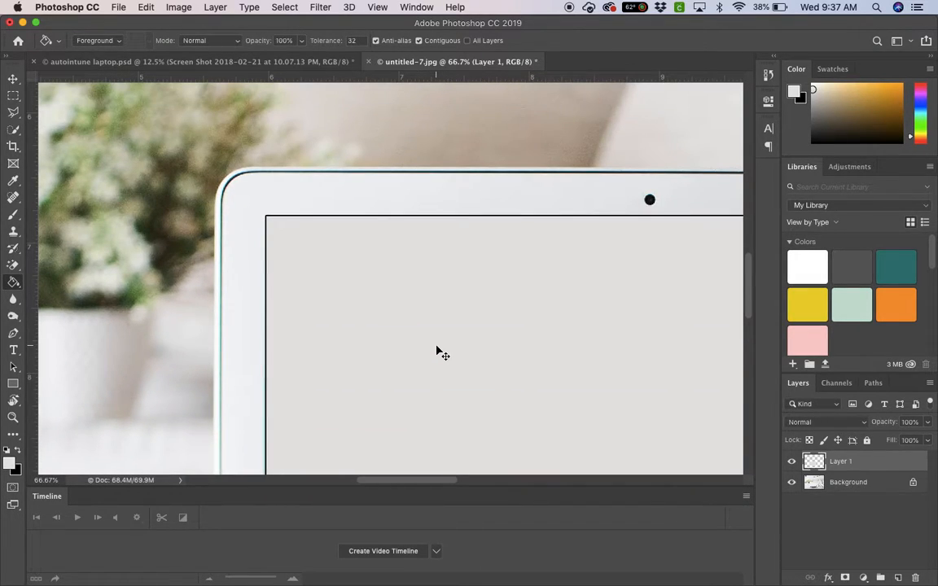
{"action": "key", "text": "super+0"}
Float the autointune laptop.psd document and copy its website screenshot layer into untitled-7.jpg with the Move tool
{"action": "left_click", "coordinate": [13, 79]}
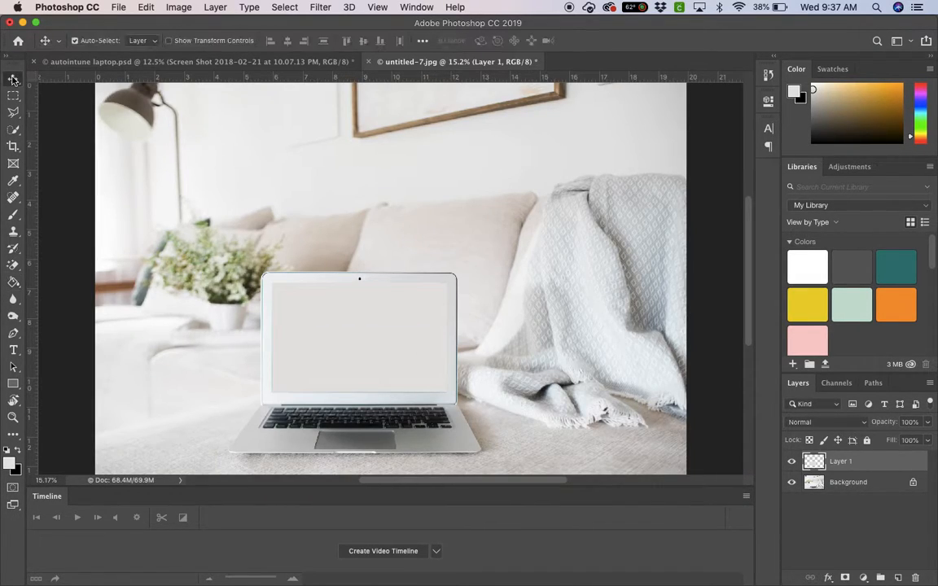
{"action": "left_click", "coordinate": [241, 63]}
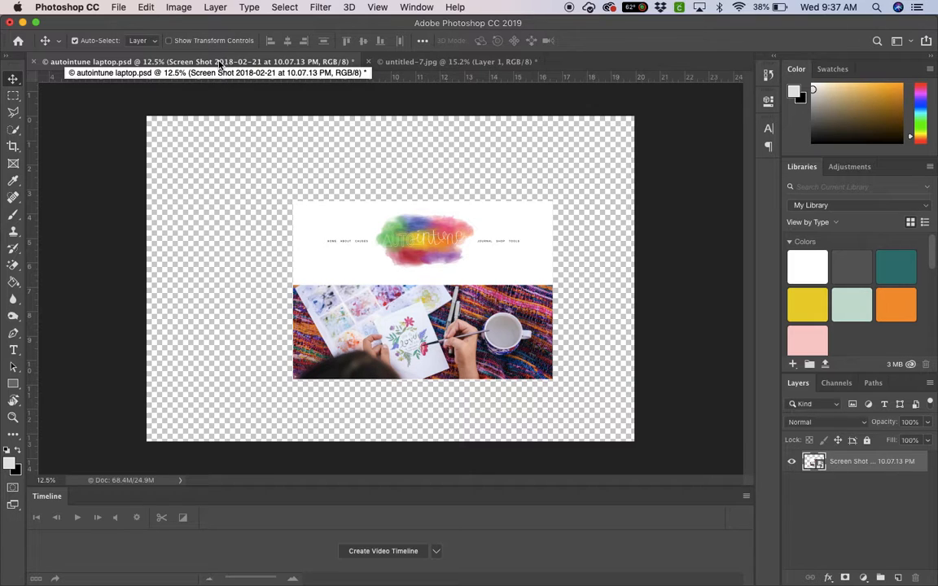
{"action": "left_click_drag", "start_coordinate": [181, 62], "coordinate": [189, 234]}
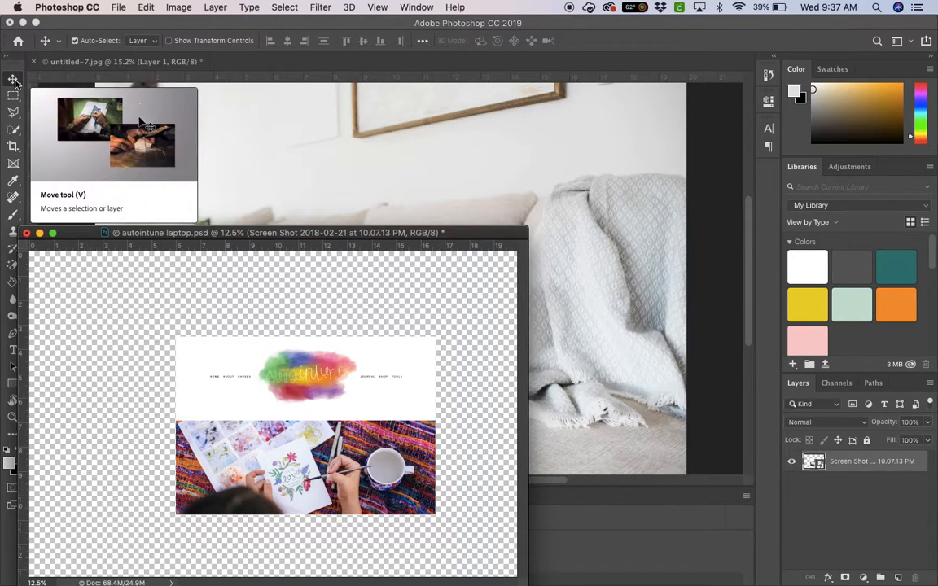
{"action": "left_click_drag", "start_coordinate": [265, 383], "coordinate": [298, 292]}
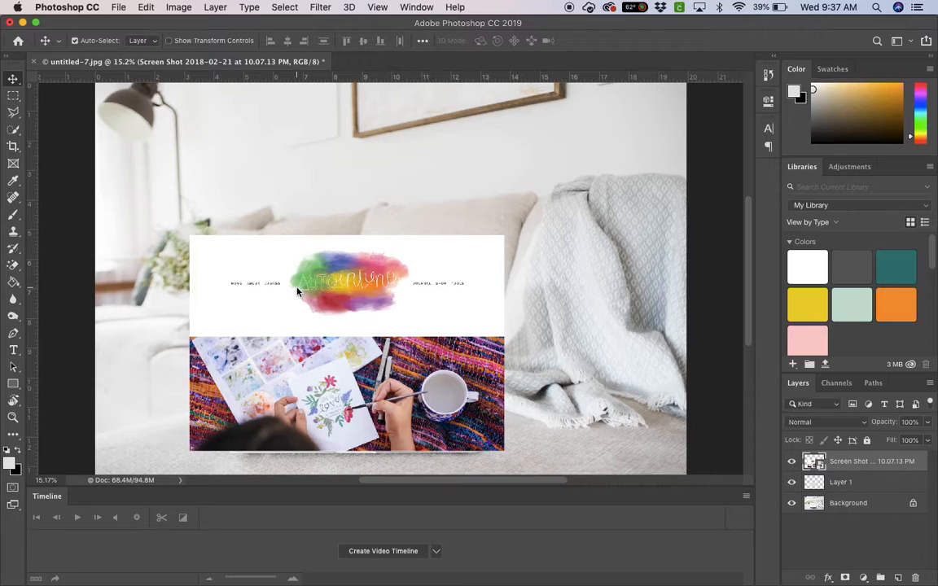
Free Transform the website screenshot to about 30.6% scale and position it over the laptop's screen
{"action": "key", "text": "super+t"}
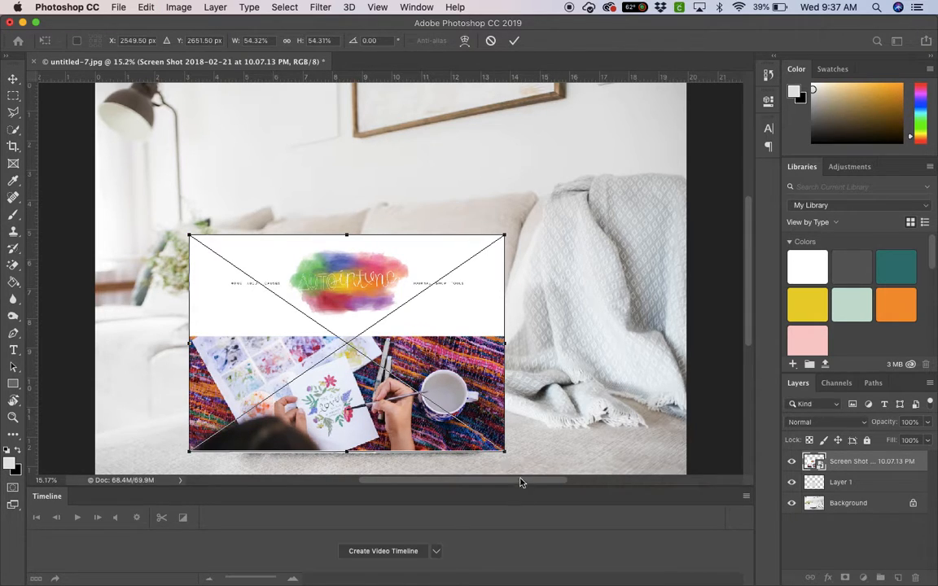
{"action": "left_click_drag", "start_coordinate": [508, 452], "coordinate": [395, 373]}
{"action": "left_click_drag", "start_coordinate": [323, 294], "coordinate": [391, 340]}
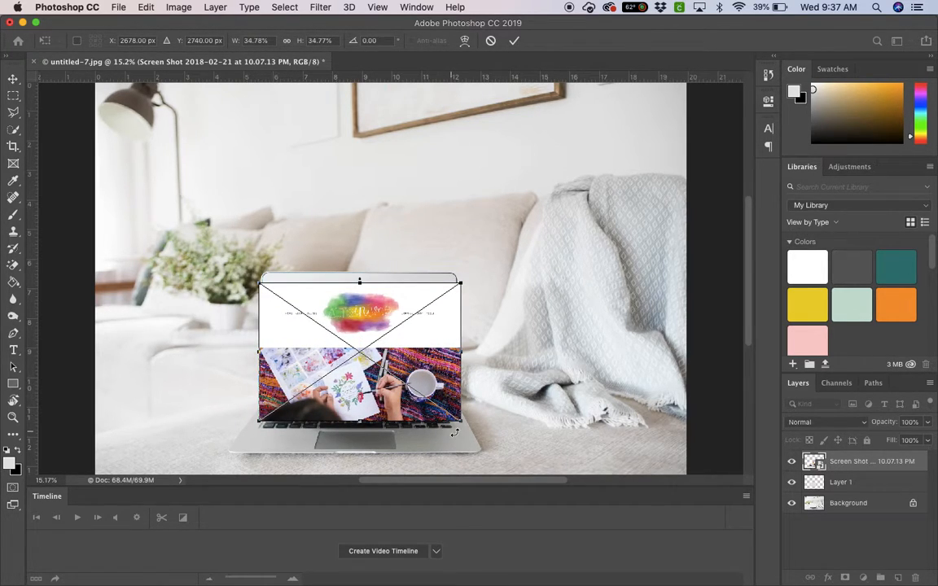
{"action": "left_click_drag", "start_coordinate": [461, 423], "coordinate": [448, 414]}
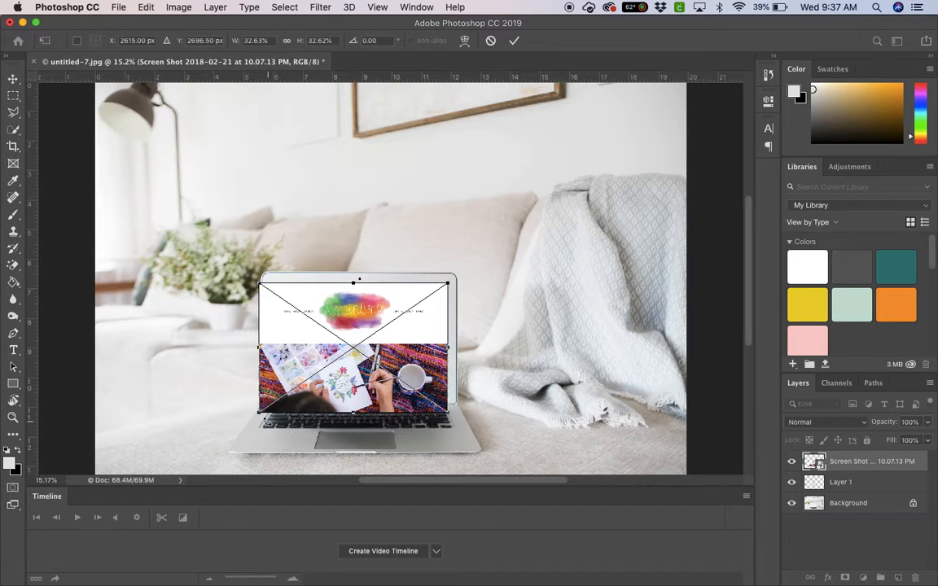
{"action": "left_click_drag", "start_coordinate": [259, 415], "coordinate": [272, 405]}
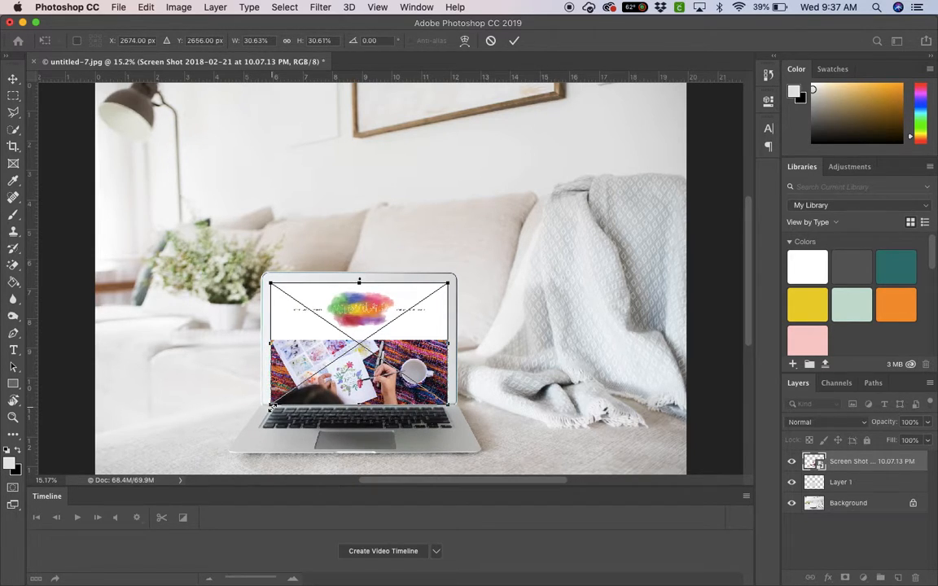
{"action": "key", "text": "Return"}
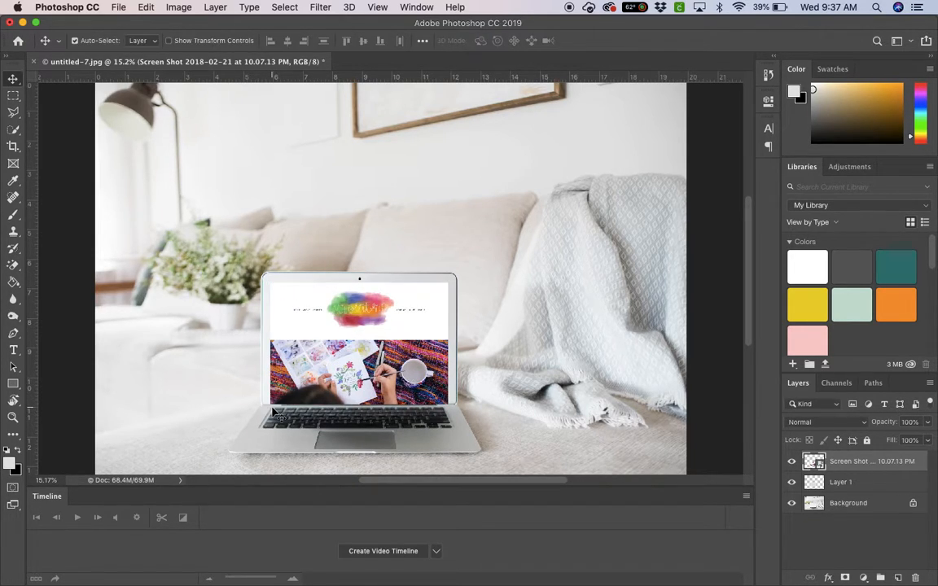
Shift the website screenshot slightly up over the laptop screen and clip it to Layer 1 with a clipping mask
{"action": "key", "text": "super+equal"}
{"action": "key", "text": "super+equal"}
{"action": "scroll", "coordinate": [277, 416], "scroll_direction": "down", "scroll_amount": 6}
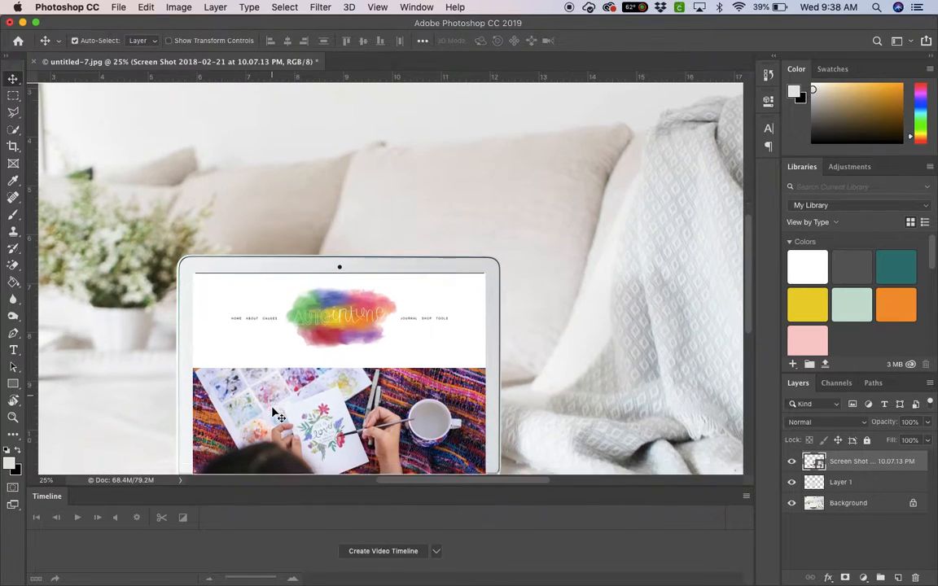
{"action": "scroll", "coordinate": [472, 168], "scroll_direction": "up", "scroll_amount": 2}
{"action": "left_click_drag", "start_coordinate": [457, 194], "coordinate": [458, 196]}
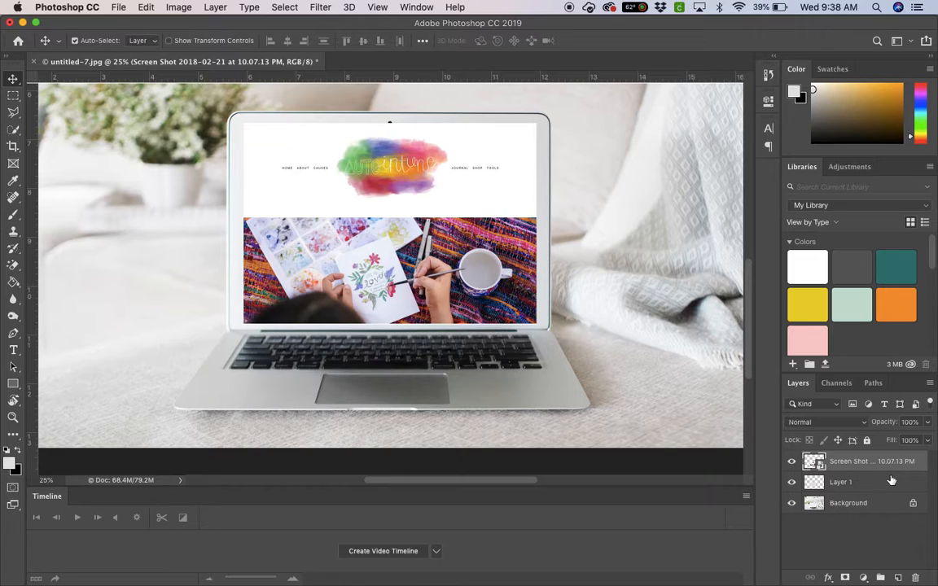
{"action": "left_click_drag", "start_coordinate": [888, 469], "coordinate": [863, 469]}
{"action": "left_click", "coordinate": [868, 470], "text": "alt"}
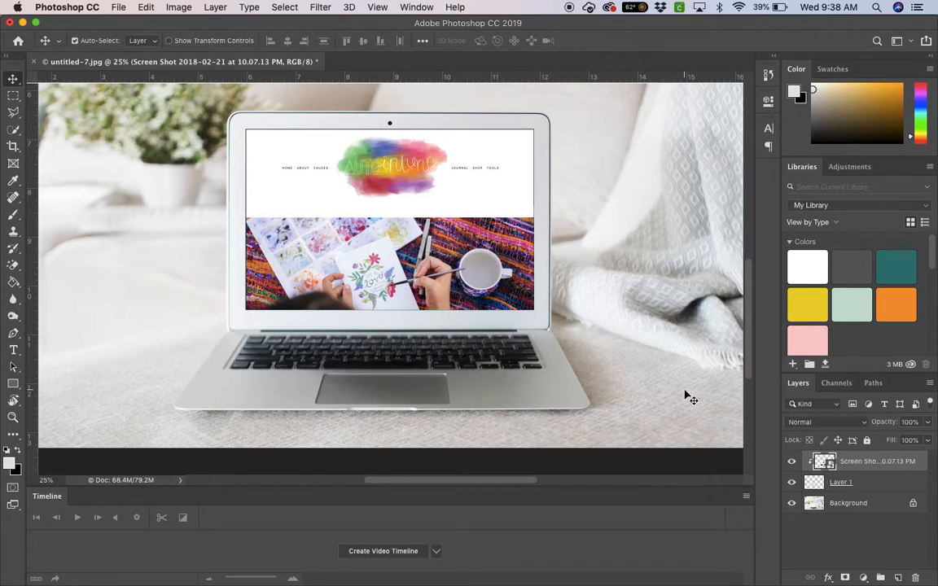
Try the Multiply blending mode on the website screenshot layer and undo it
{"action": "left_click", "coordinate": [847, 422]}
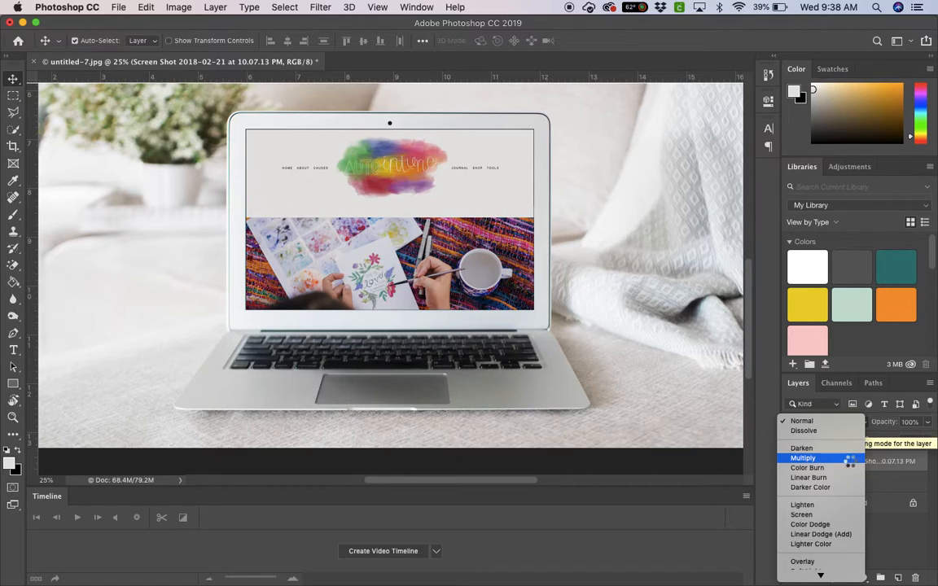
{"action": "left_click", "coordinate": [806, 457]}
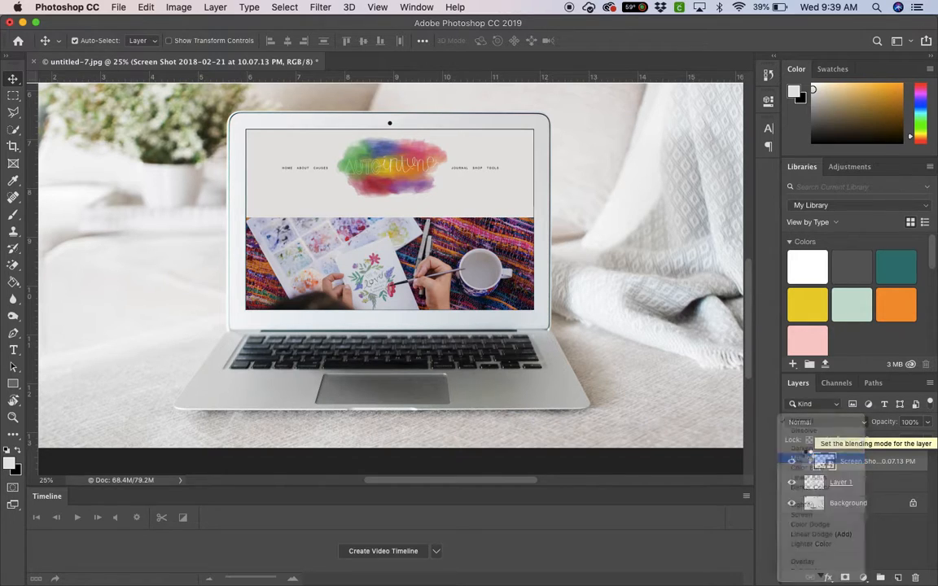
{"action": "key", "text": "super+z"}
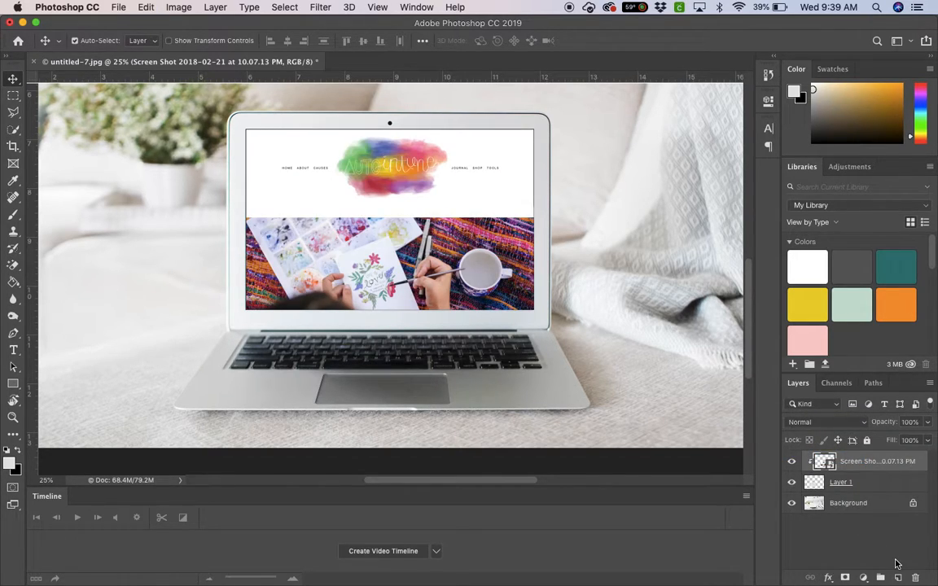
Check the foreground color in the Color Picker, view Layer 1, and reselect the website screenshot layer
{"action": "key", "text": "super+0"}
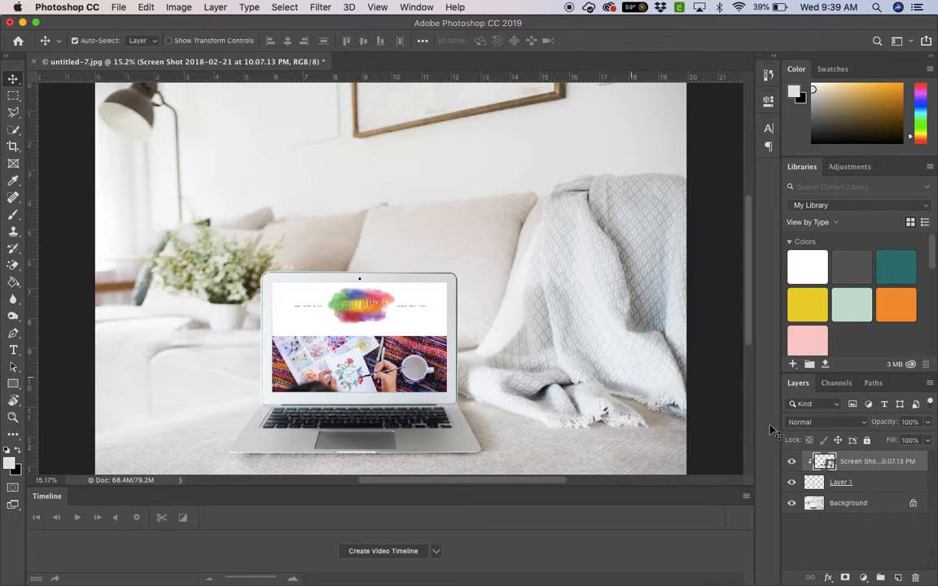
{"action": "left_click", "coordinate": [9, 462]}
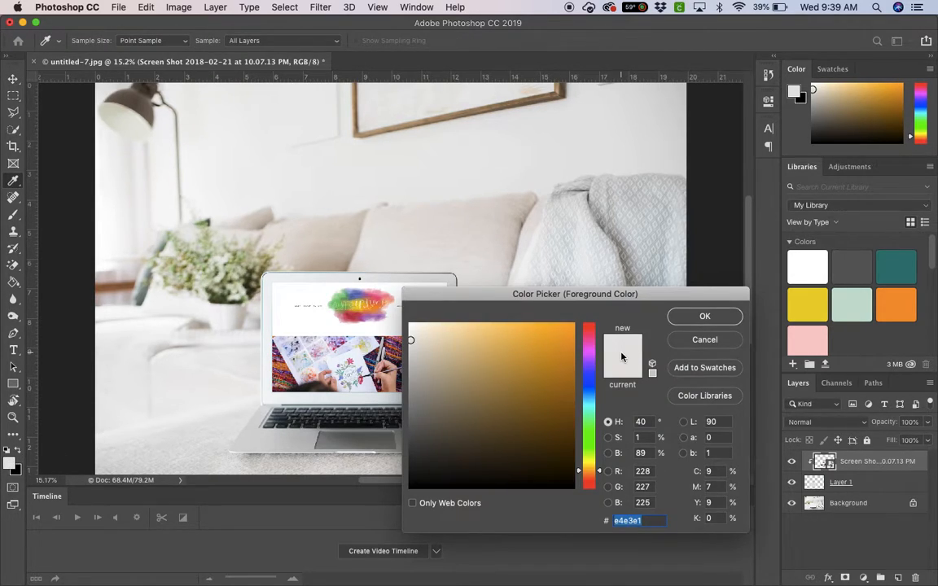
{"action": "left_click", "coordinate": [729, 317]}
{"action": "left_click", "coordinate": [862, 487]}
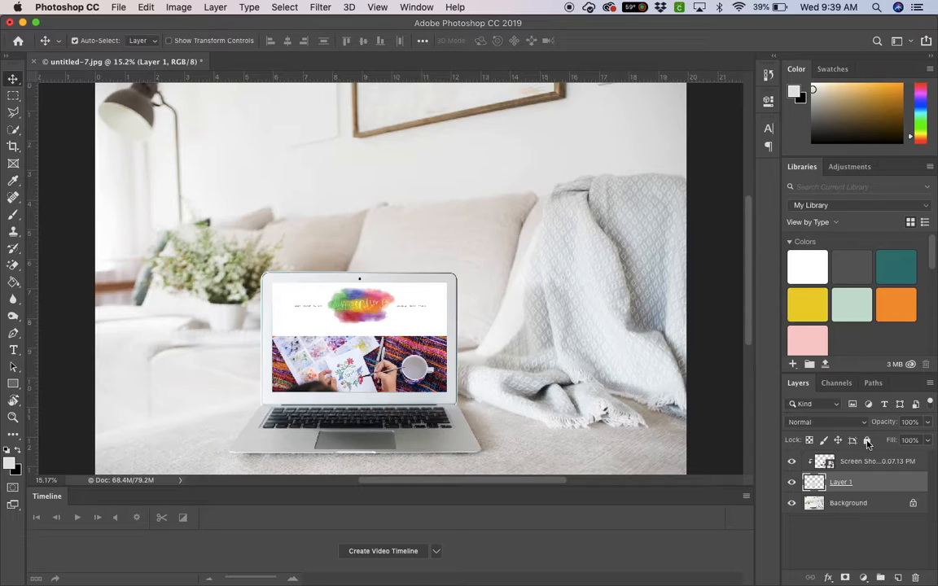
{"action": "left_click", "coordinate": [871, 463]}
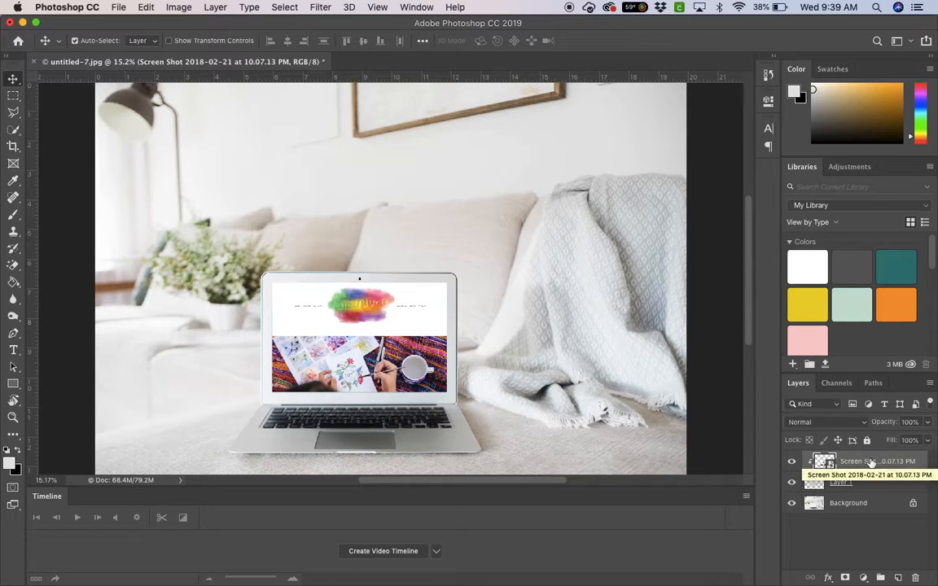